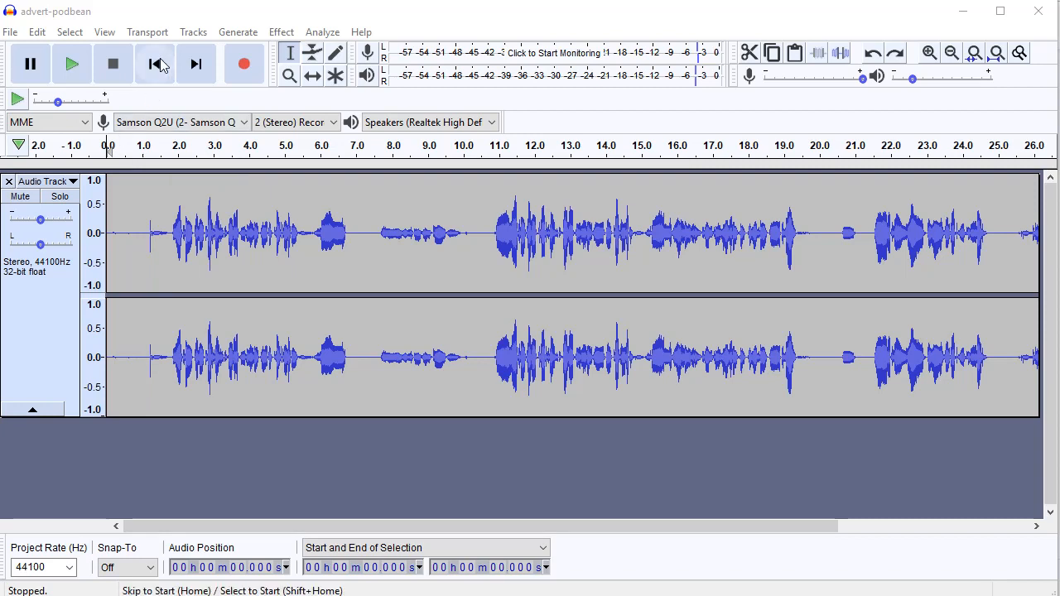
Play the recording from its beginning, and zoom in on the opening waveform to preview it from about 1.8 seconds
click(154, 68)
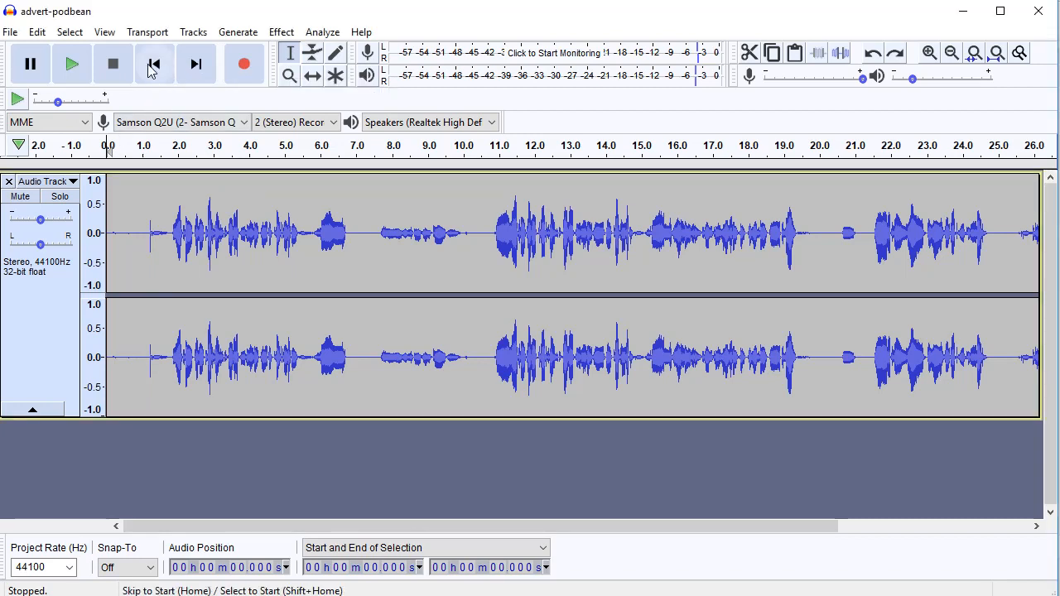
click(72, 68)
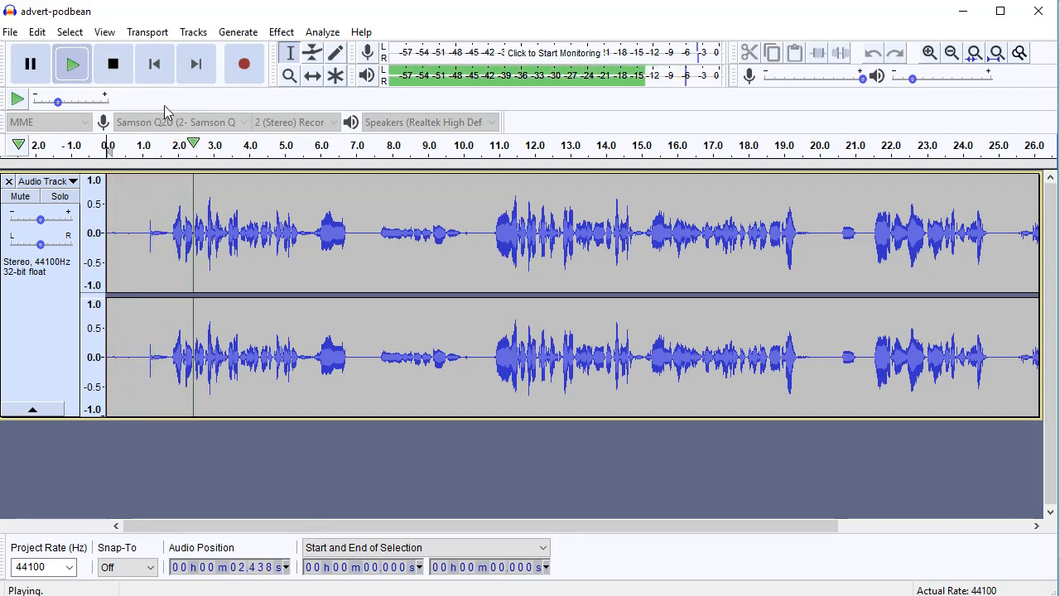
key(space)
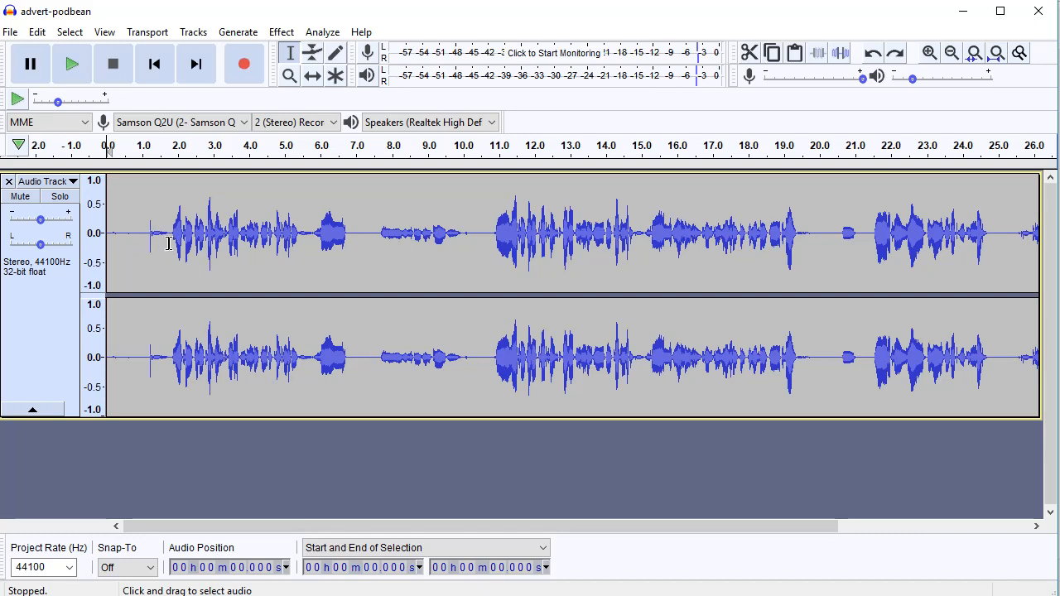
click(929, 53)
click(929, 53)
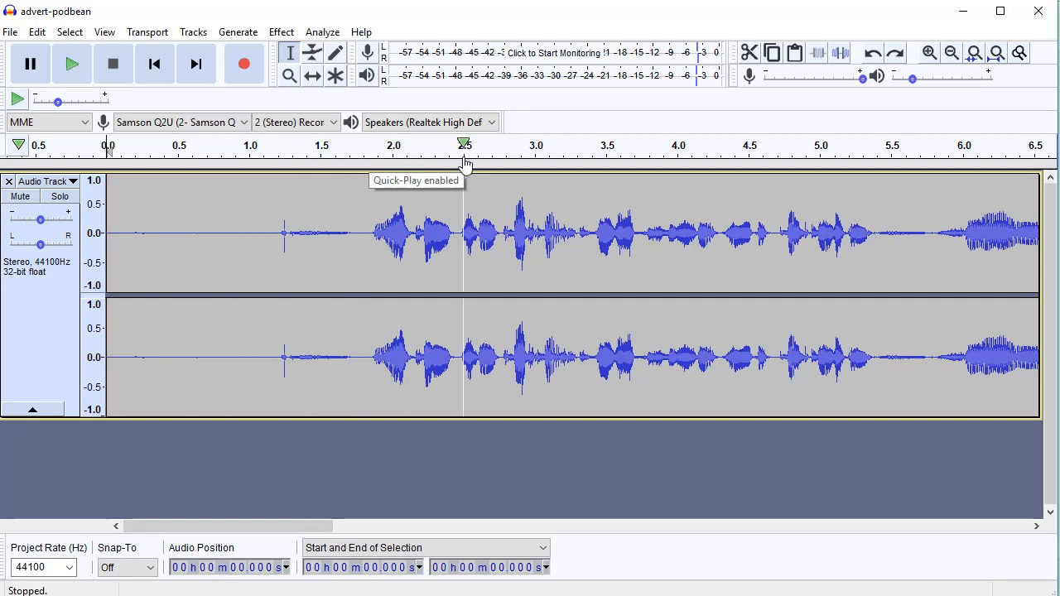
click(365, 149)
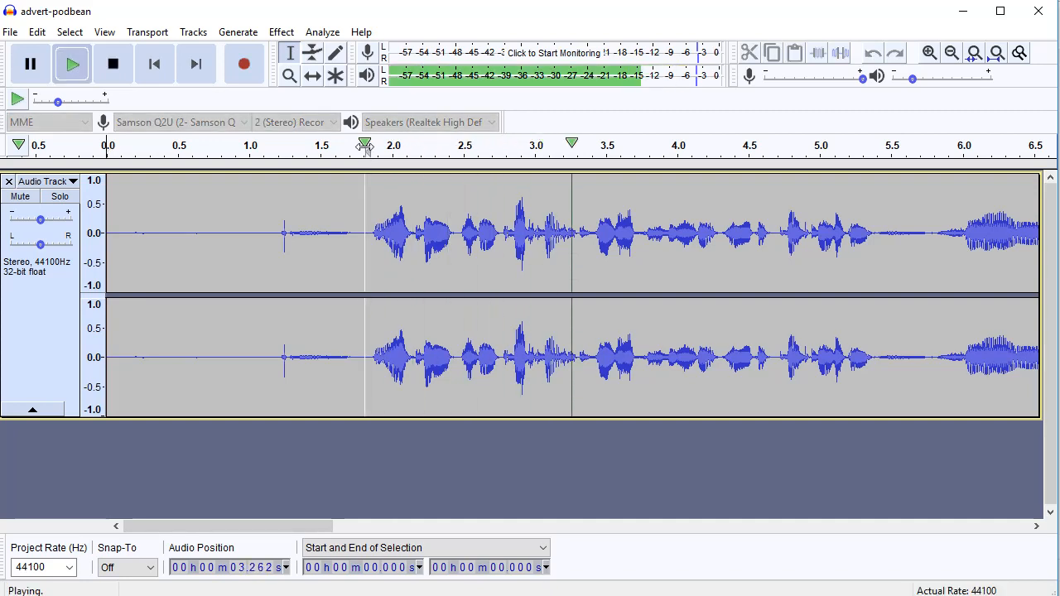
key(space)
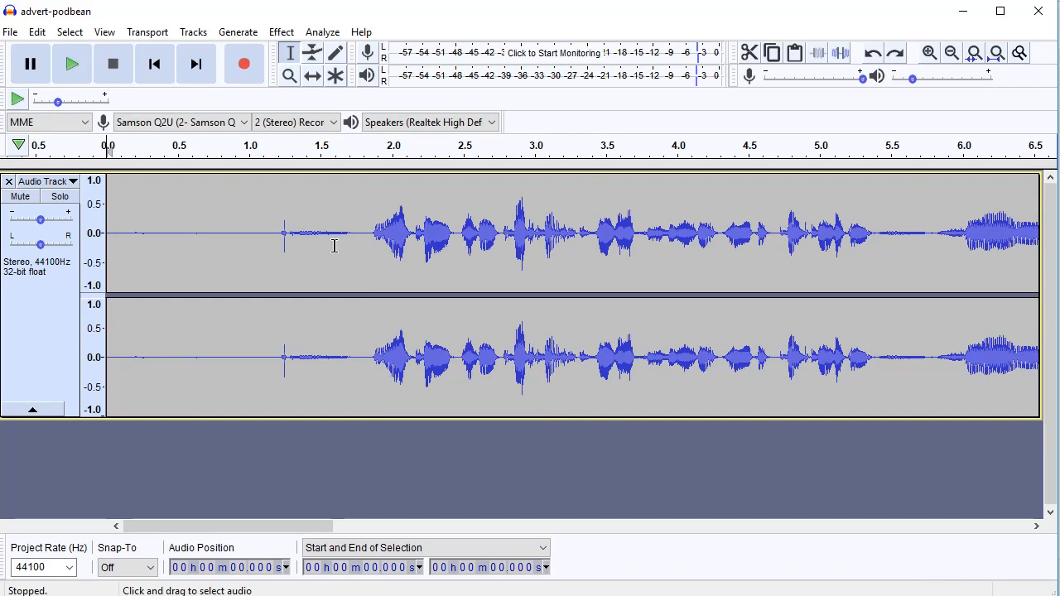
Audition the noise before the first spoken words, starting playback from about 1.1 seconds and again from about 1.03 seconds
click(263, 230)
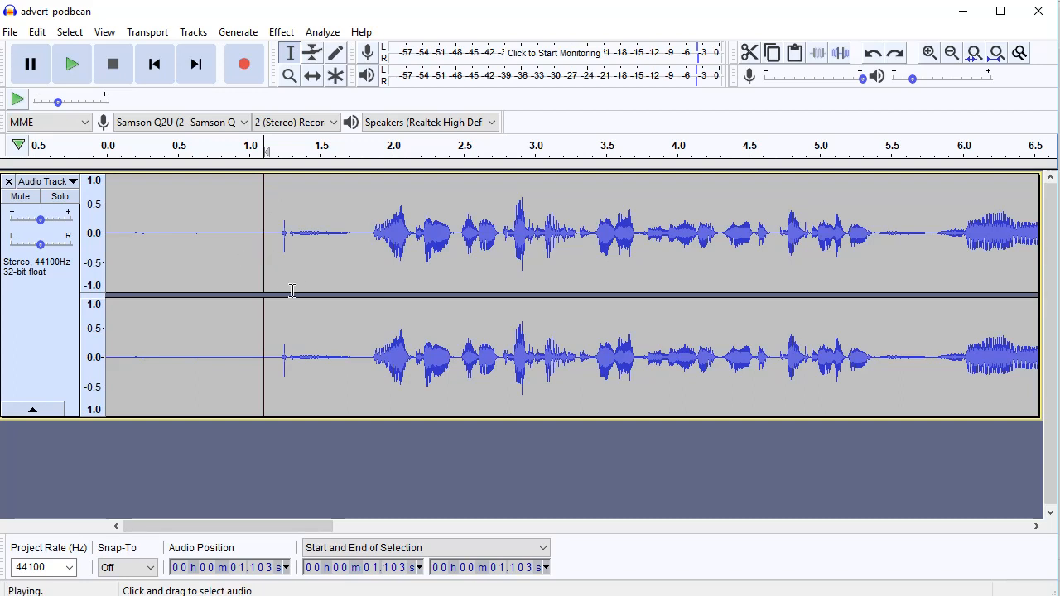
key(space)
key(space)
click(362, 242)
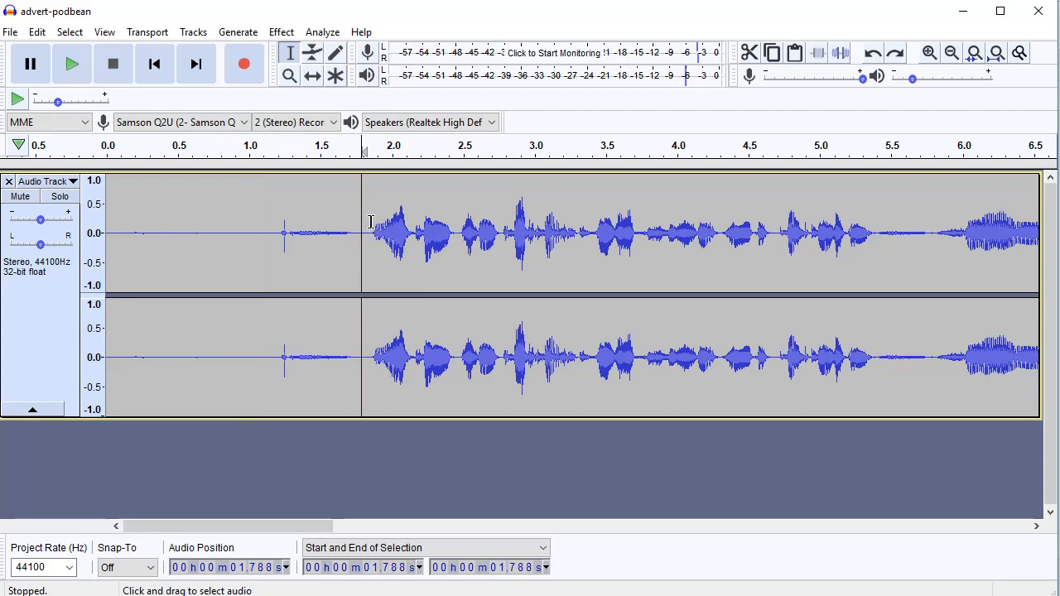
click(254, 240)
key(space)
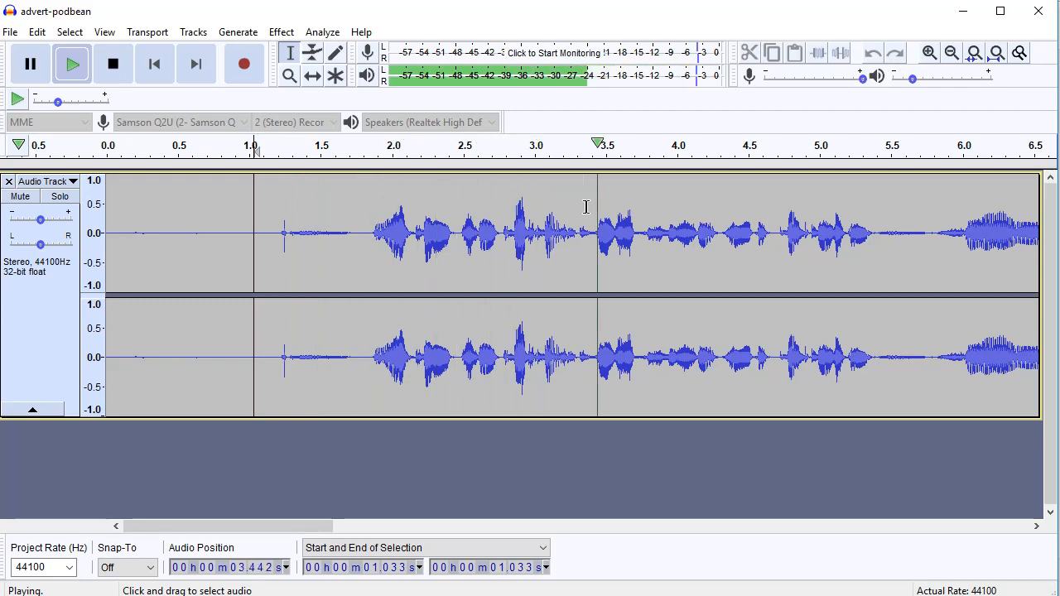
key(space)
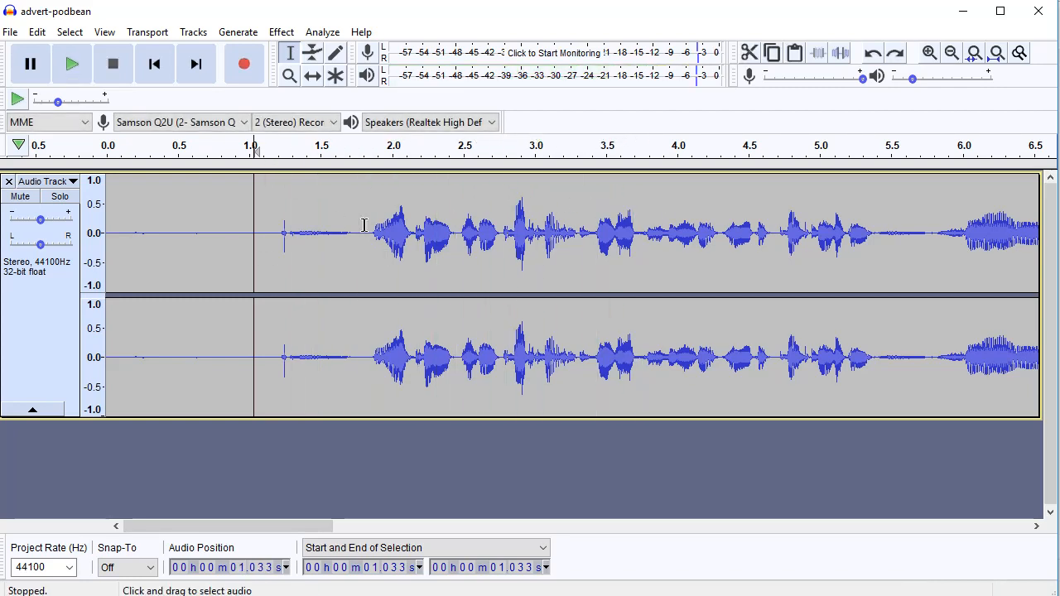
Delete the lead-in before the first words, from 0 to 1.846 seconds, and play the new opening
drag(368, 236, 98, 247)
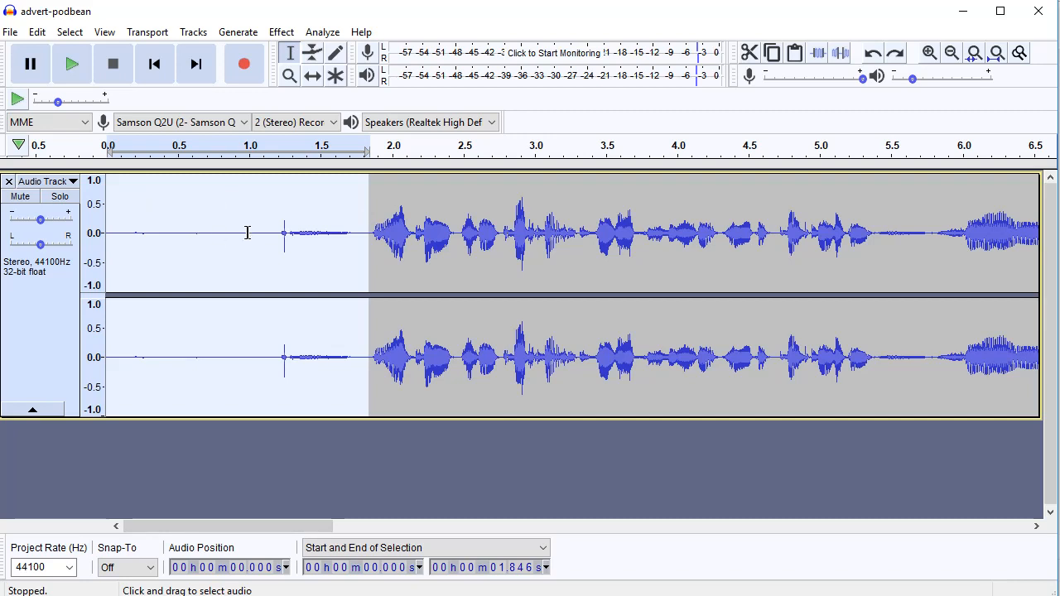
key(Delete)
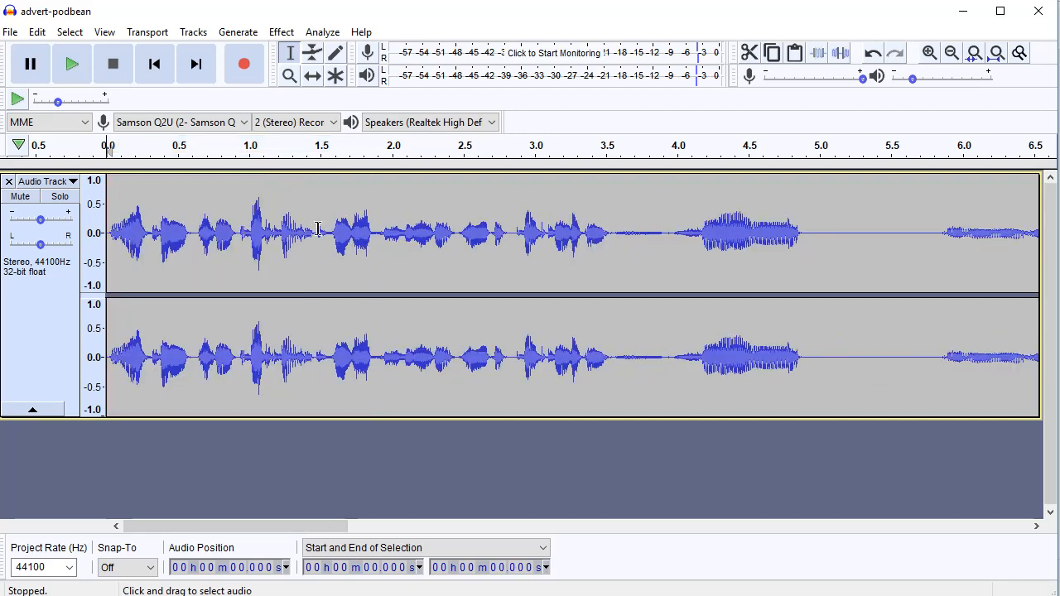
key(space)
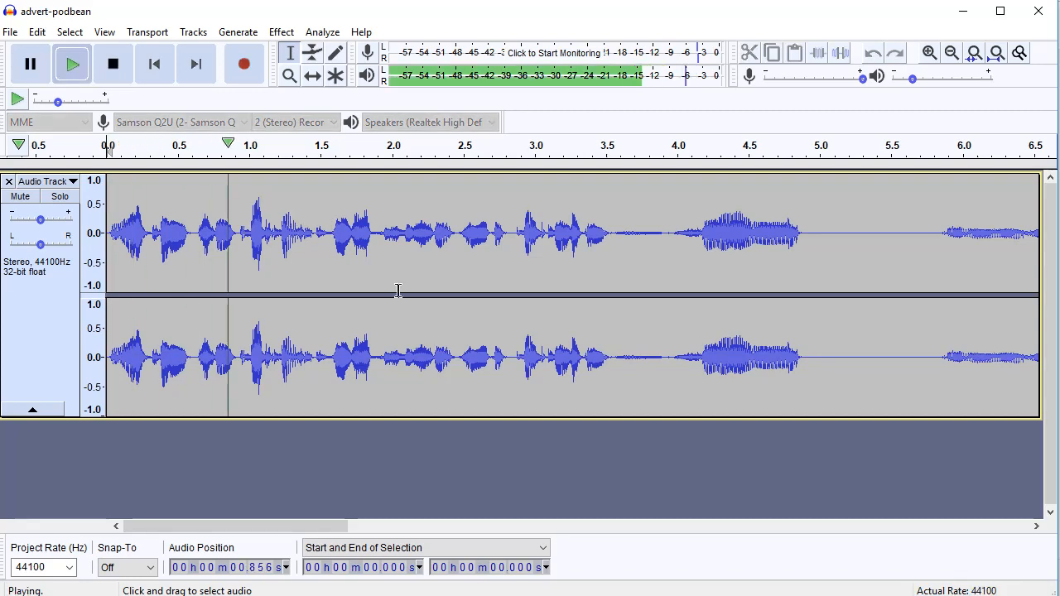
key(space)
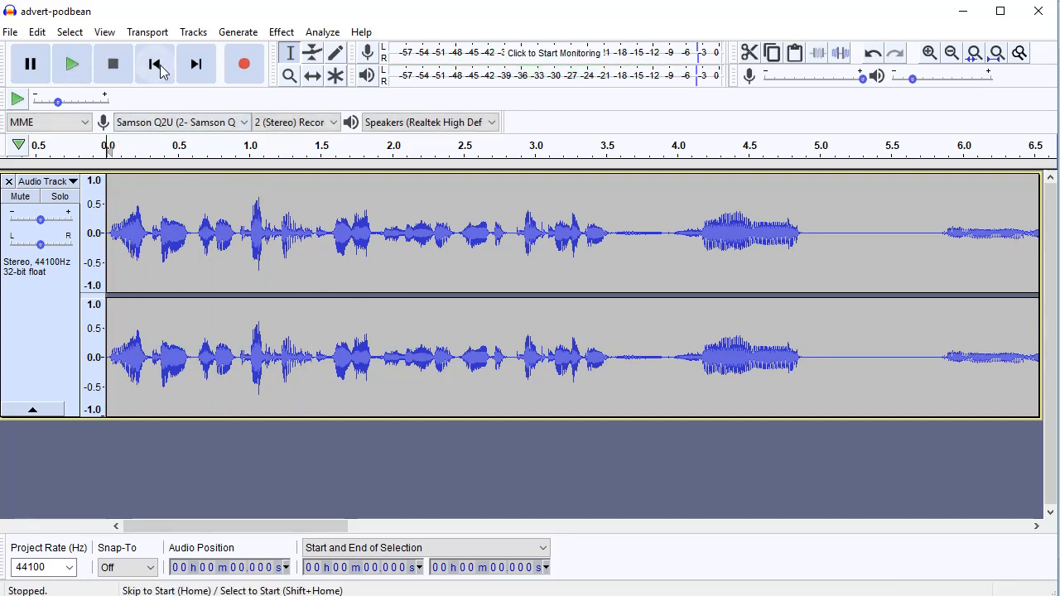
Listen through the opening and around 9 seconds, and delete the audio from the track's start to 9.009 seconds
key(space)
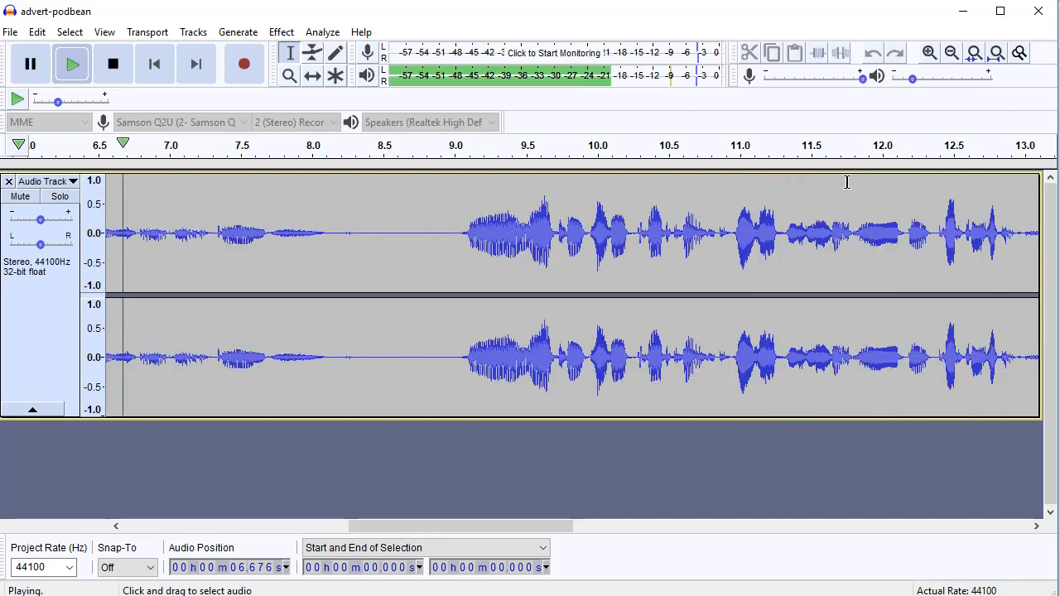
key(space)
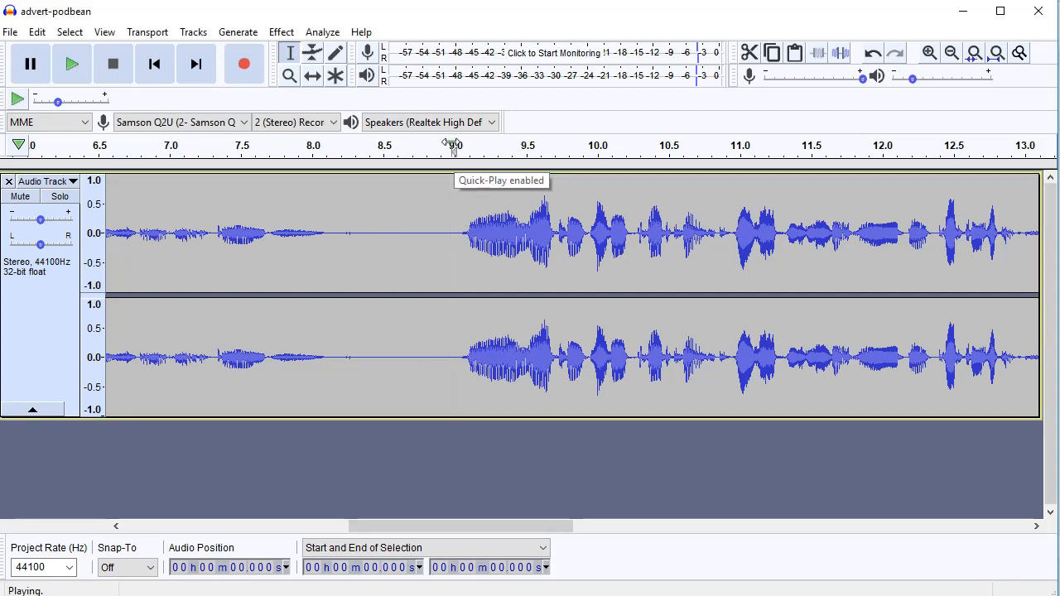
click(452, 149)
click(452, 147)
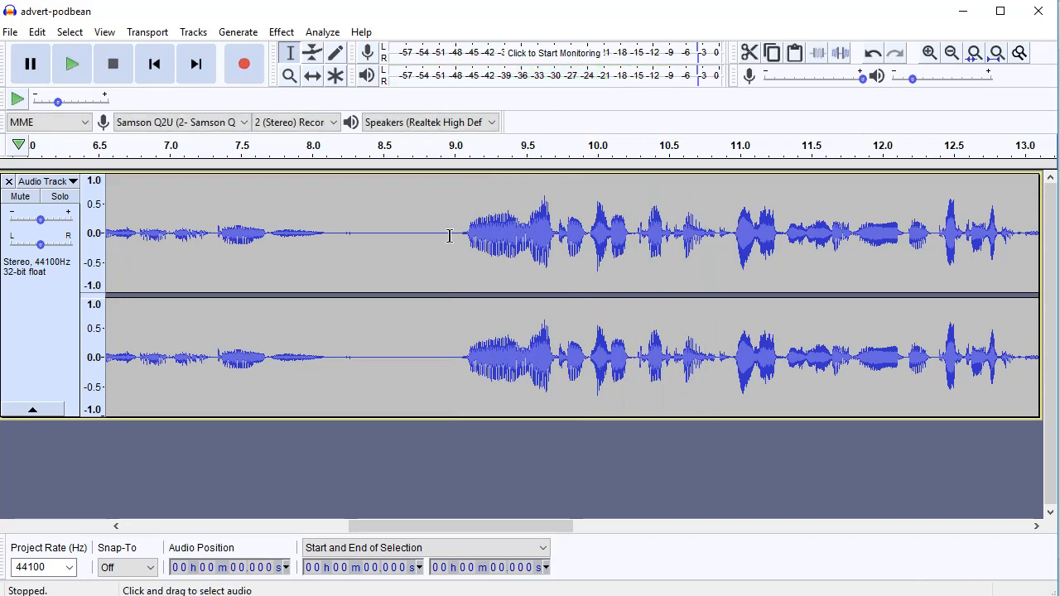
drag(454, 237, 37, 252)
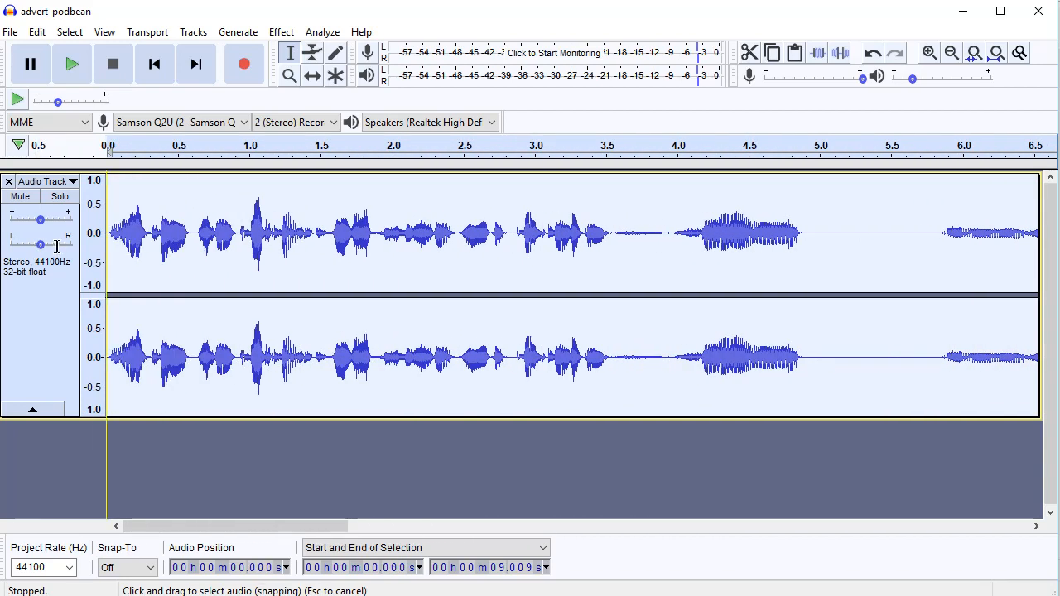
key(Delete)
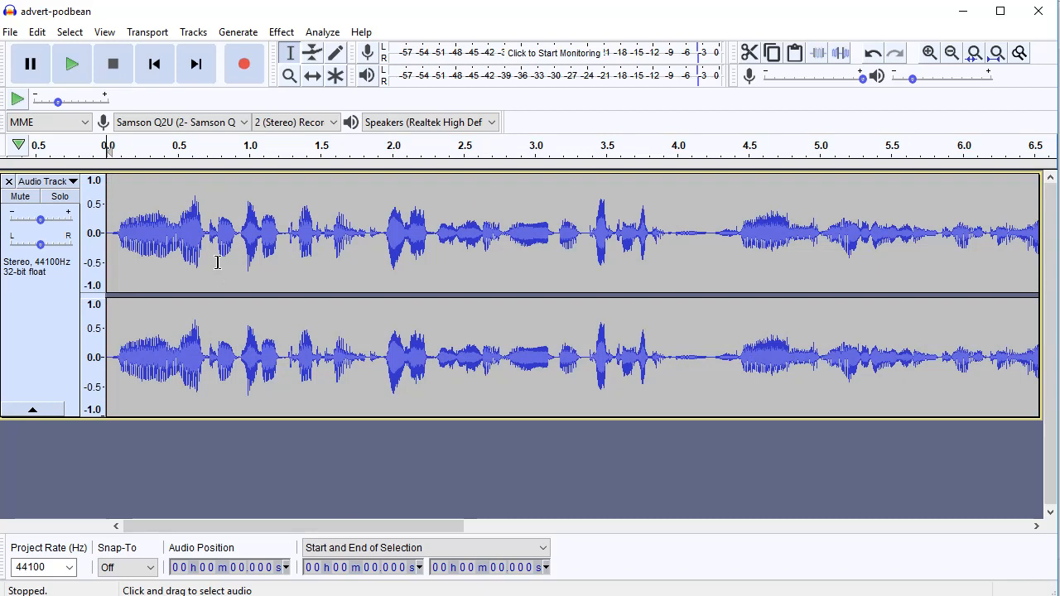
Play on to the pause containing a stray sound, delete it from 8.835 to 10.658 seconds, and listen across the cut
key(space)
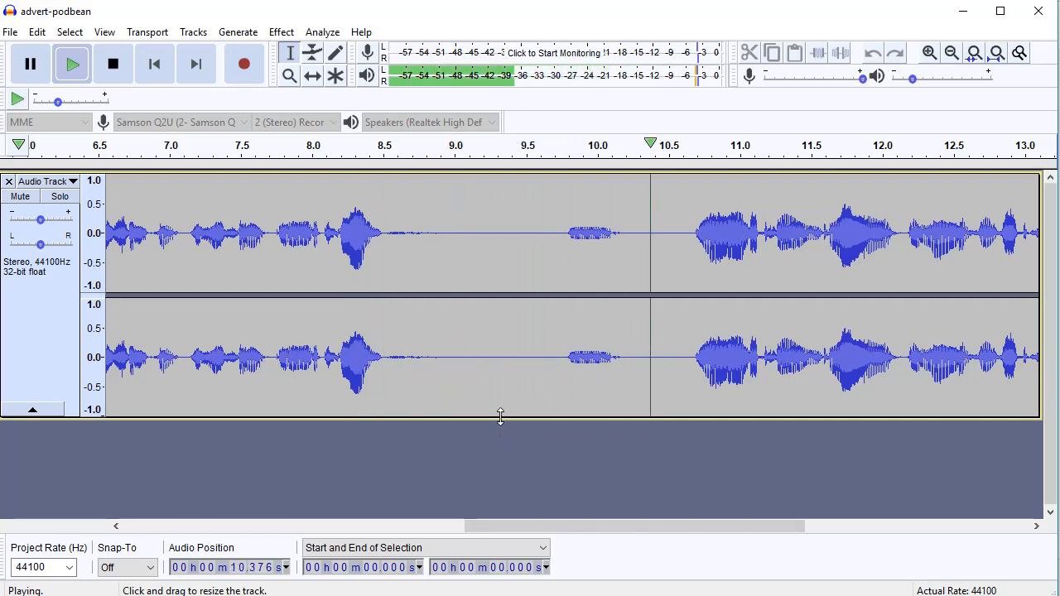
key(space)
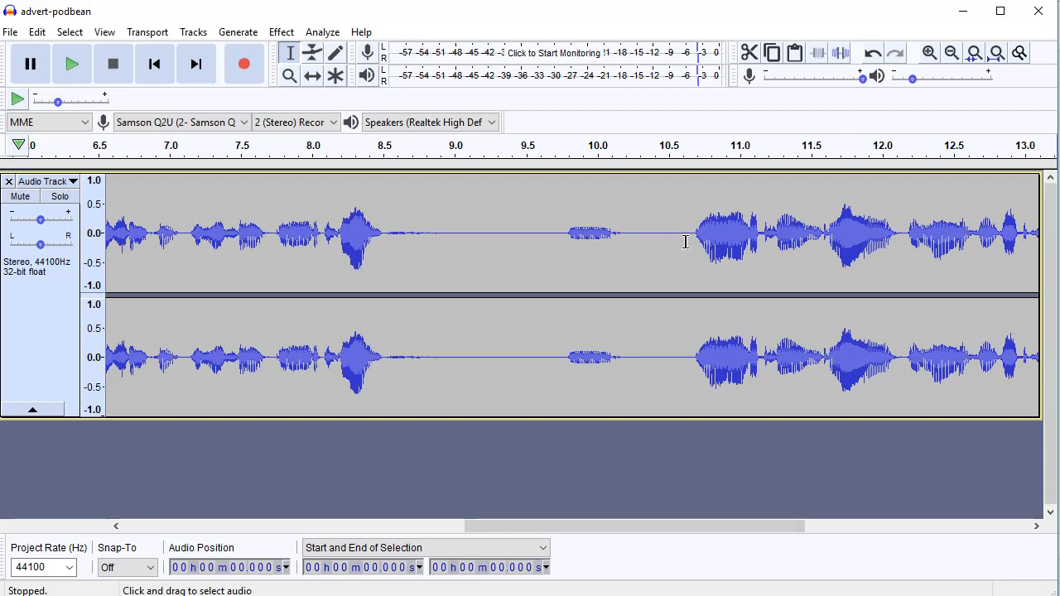
drag(686, 242, 415, 251)
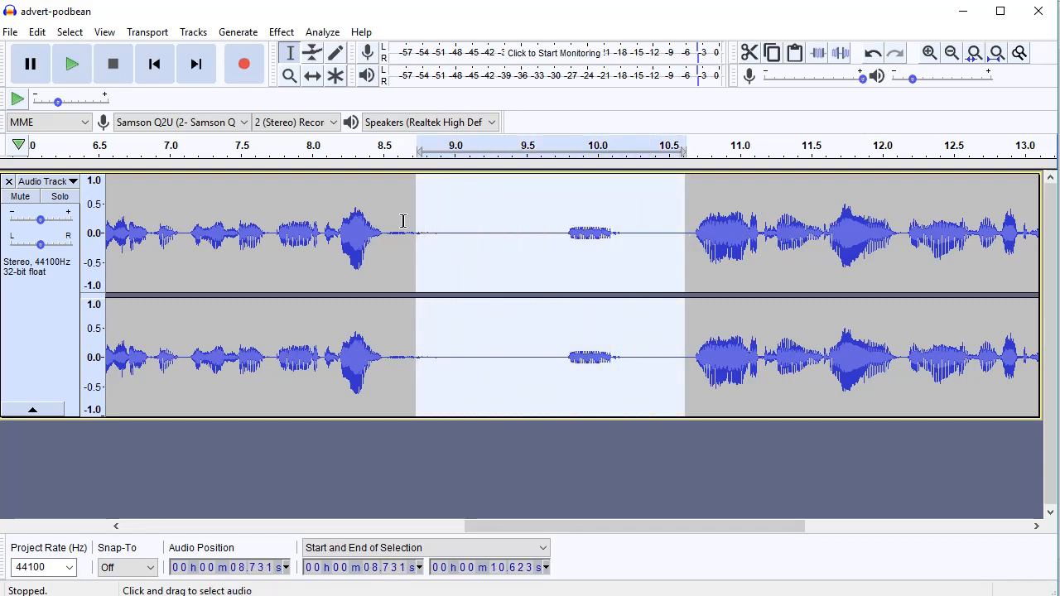
mouse_move(419, 208)
mouse_down()
mouse_move(442, 207)
mouse_move(430, 206)
mouse_up()
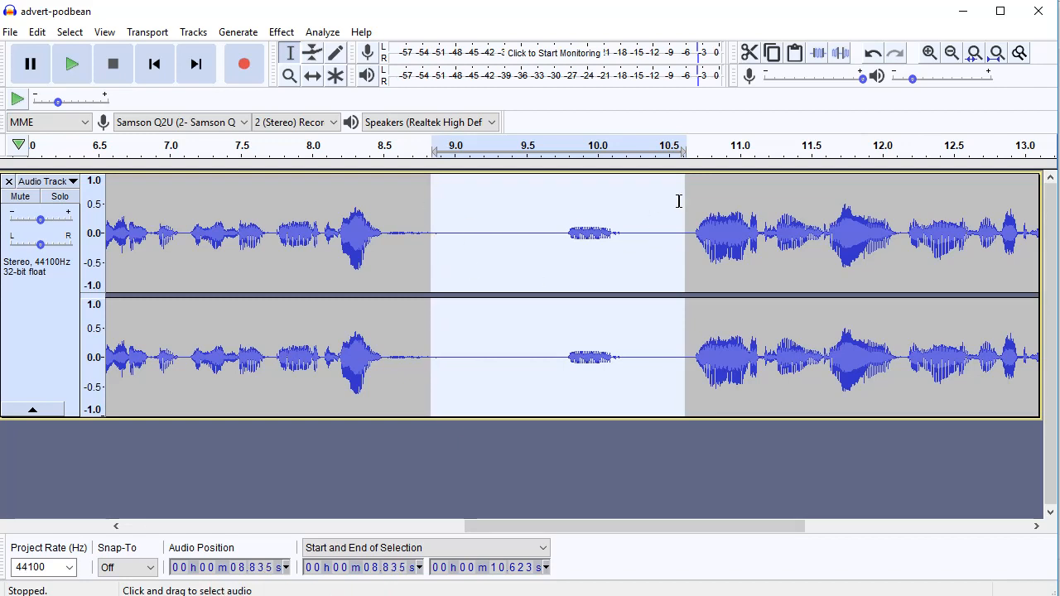
drag(686, 204, 690, 206)
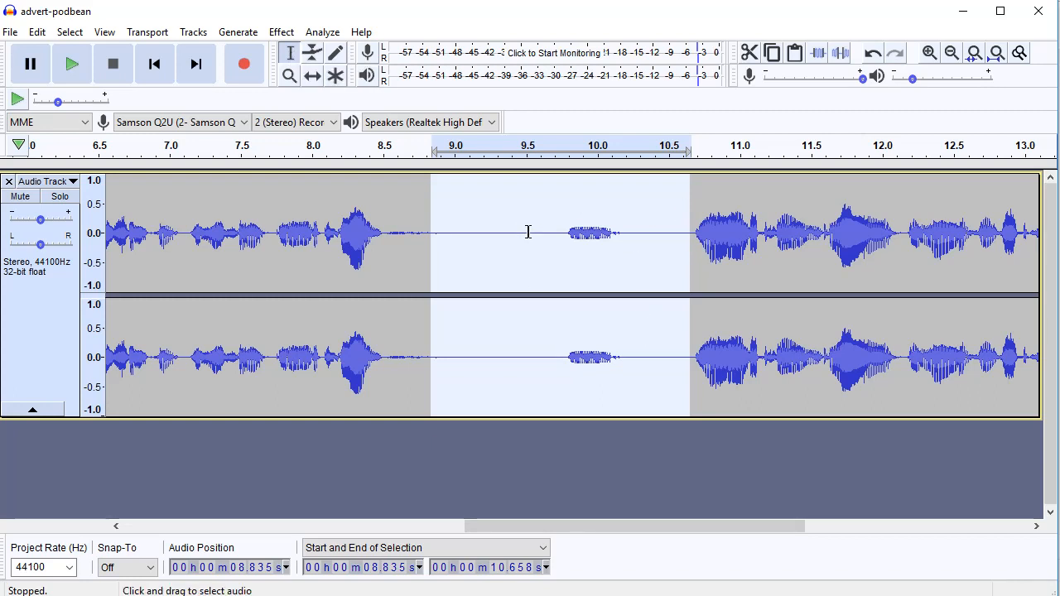
key(Delete)
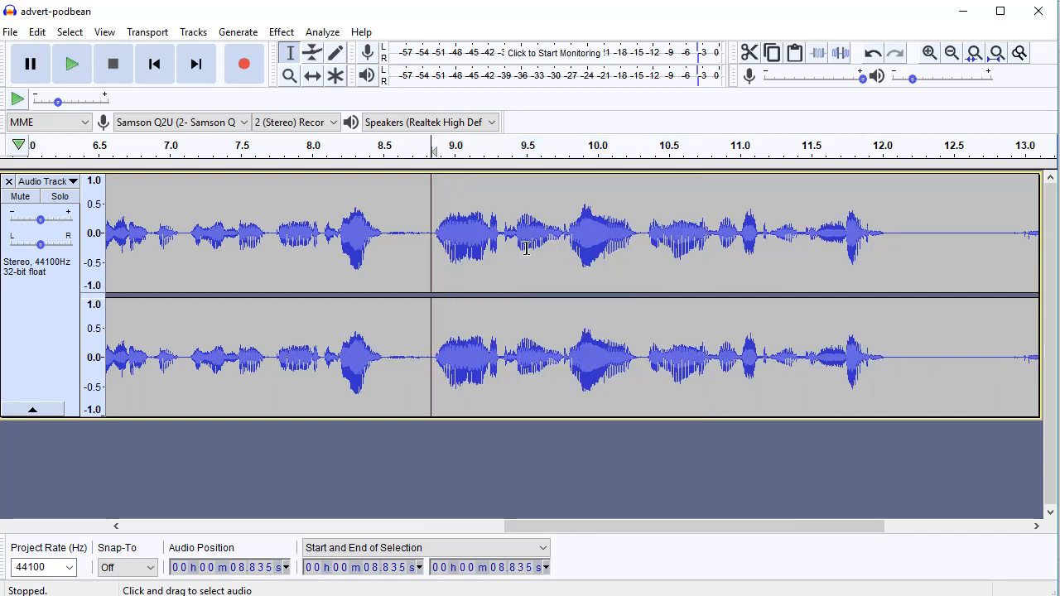
click(282, 157)
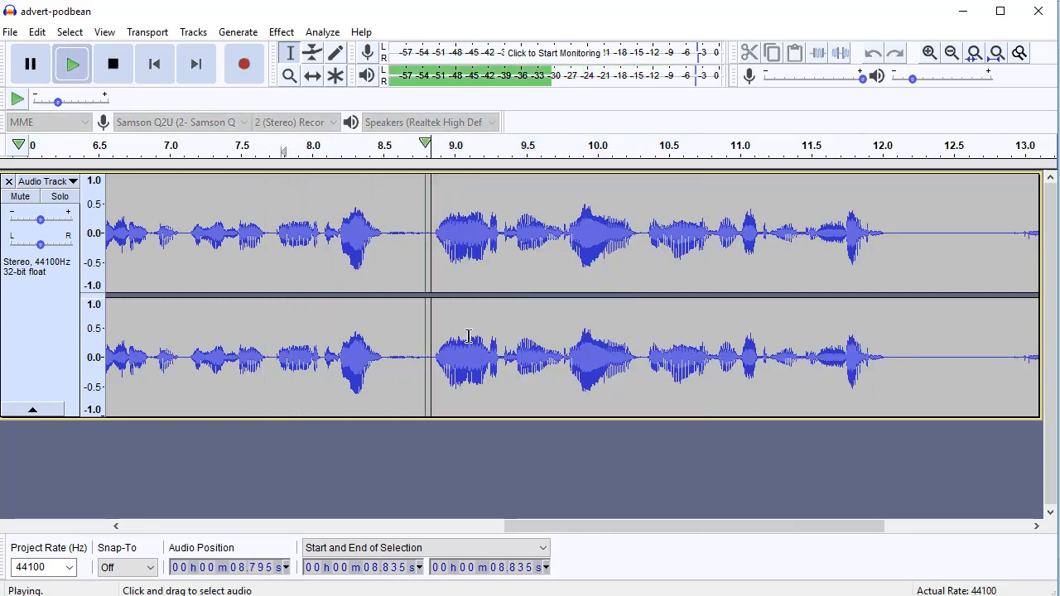
key(space)
Delete the unwanted tail from 12.063 seconds to the end of the track, and play back the new ending
click(513, 200)
drag(602, 528, 687, 530)
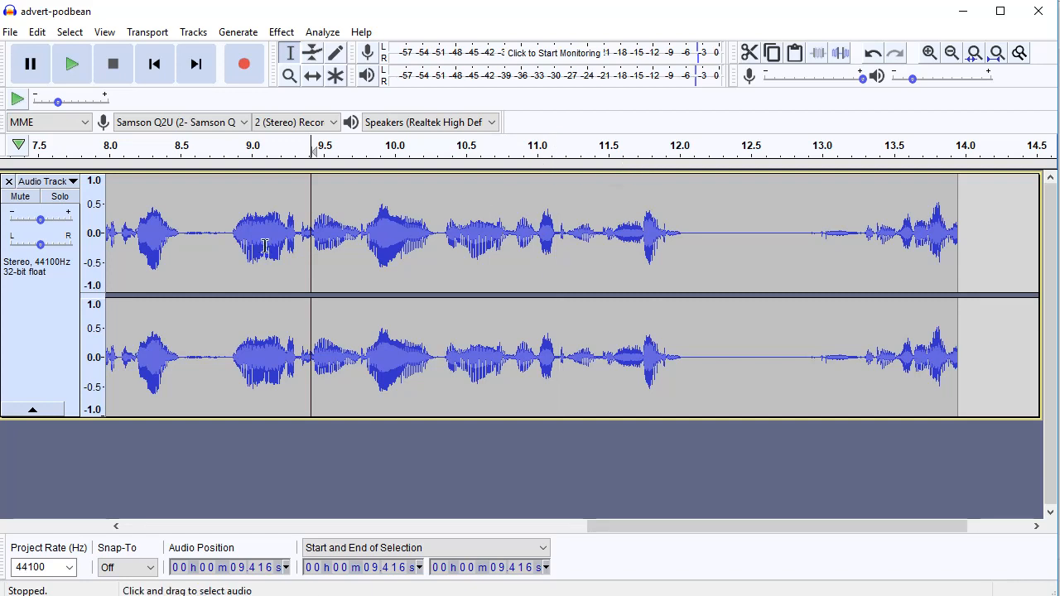
click(576, 152)
drag(688, 240, 957, 264)
key(Delete)
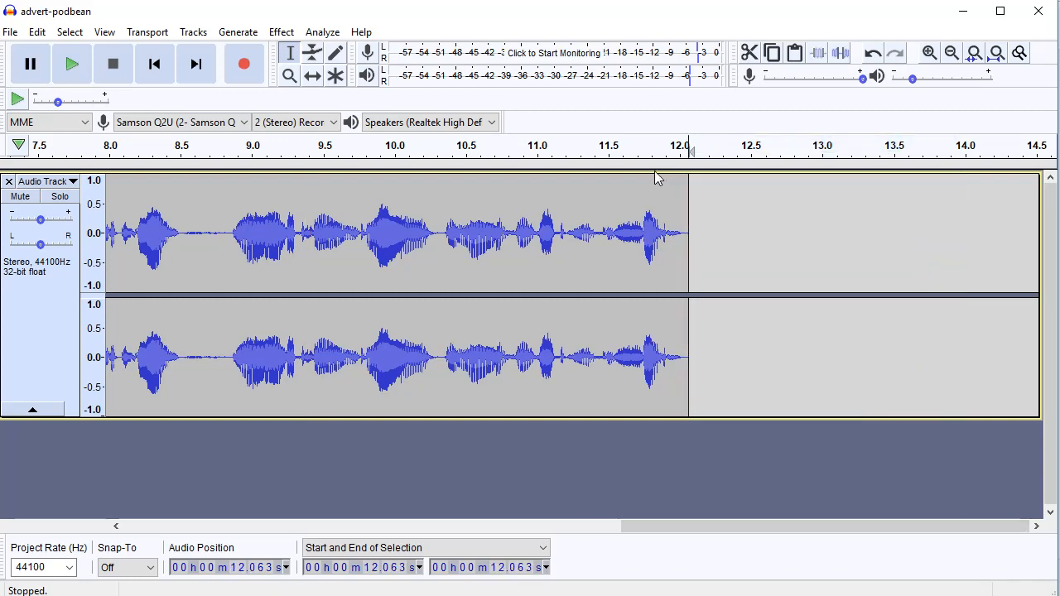
click(517, 152)
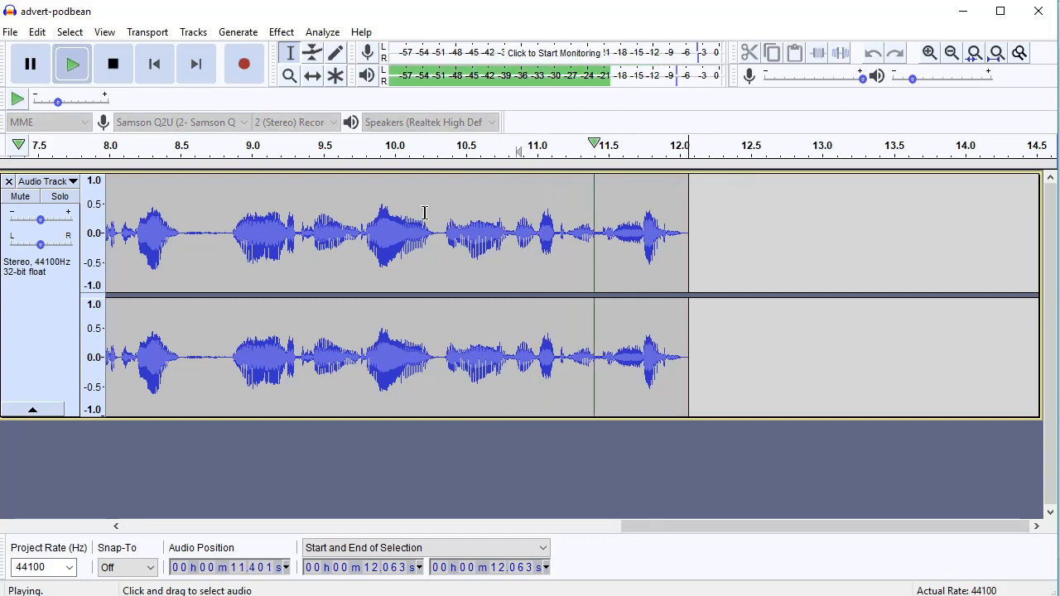